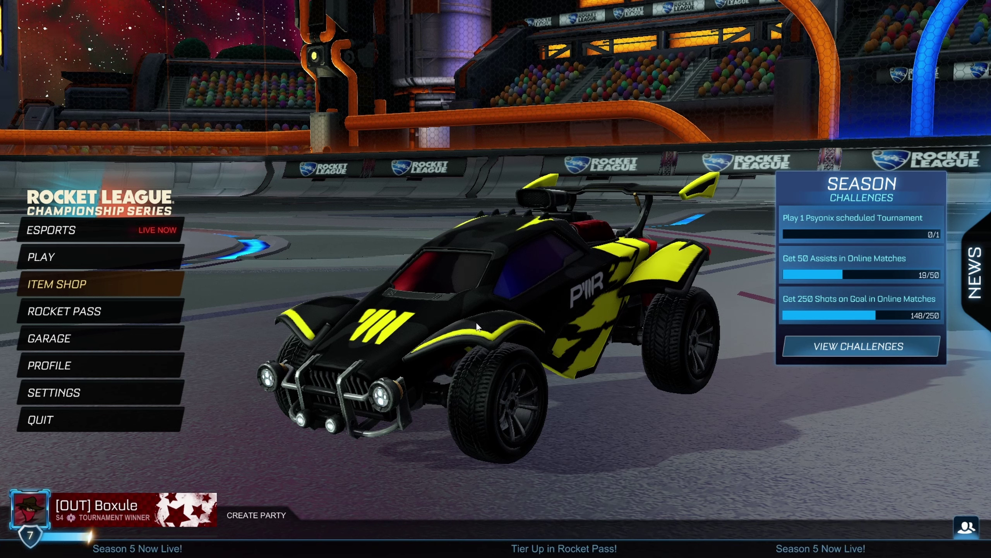
- Bring up the AlphaConsole cosmetics plugin in Rocket League with F5
{"action": "key", "text": "F5"}
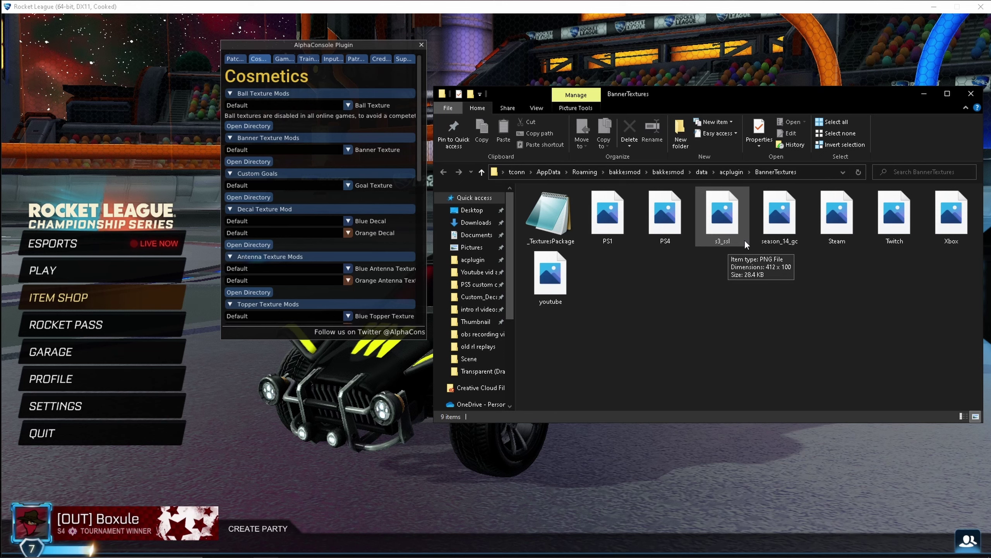
- Show the Open with app list for the Xbox banner PNG in File Explorer
{"action": "left_click", "coordinate": [943, 227]}
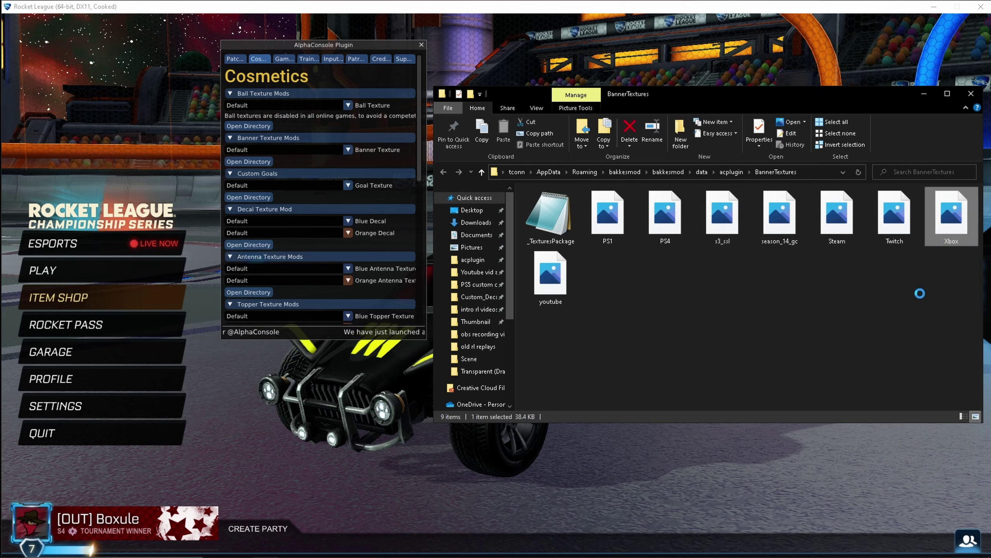
{"action": "right_click", "coordinate": [940, 240]}
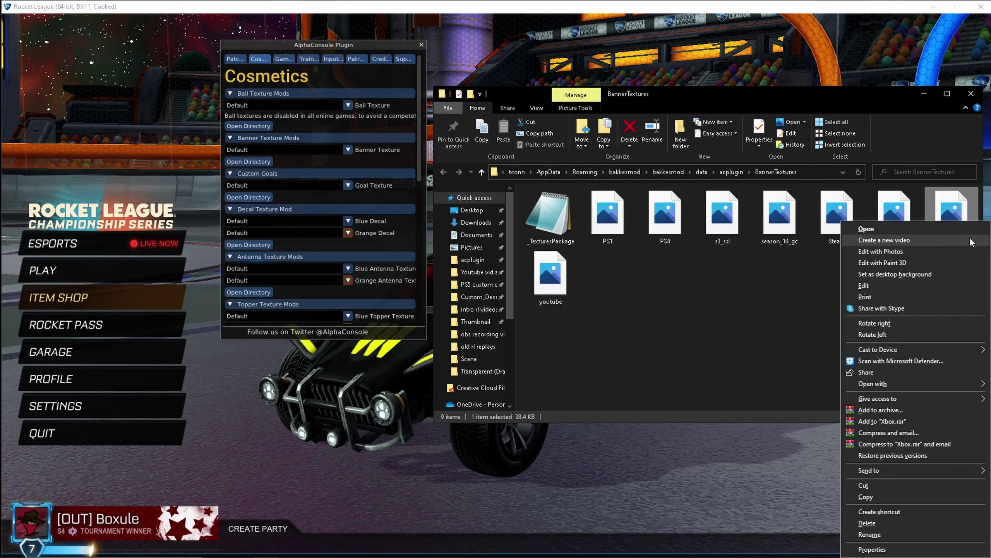
{"action": "left_click", "coordinate": [950, 217]}
{"action": "right_click", "coordinate": [949, 217]}
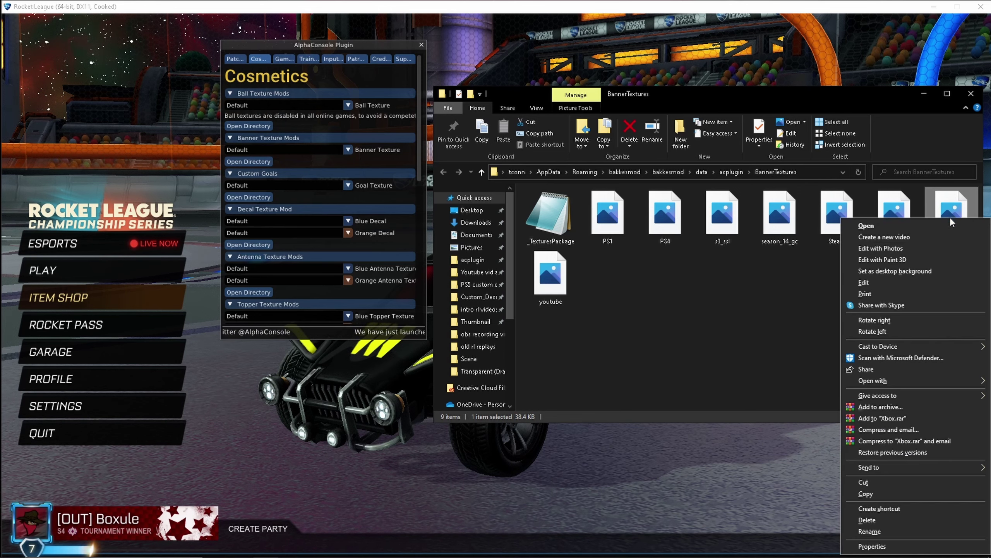
{"action": "mouse_move", "coordinate": [896, 379]}
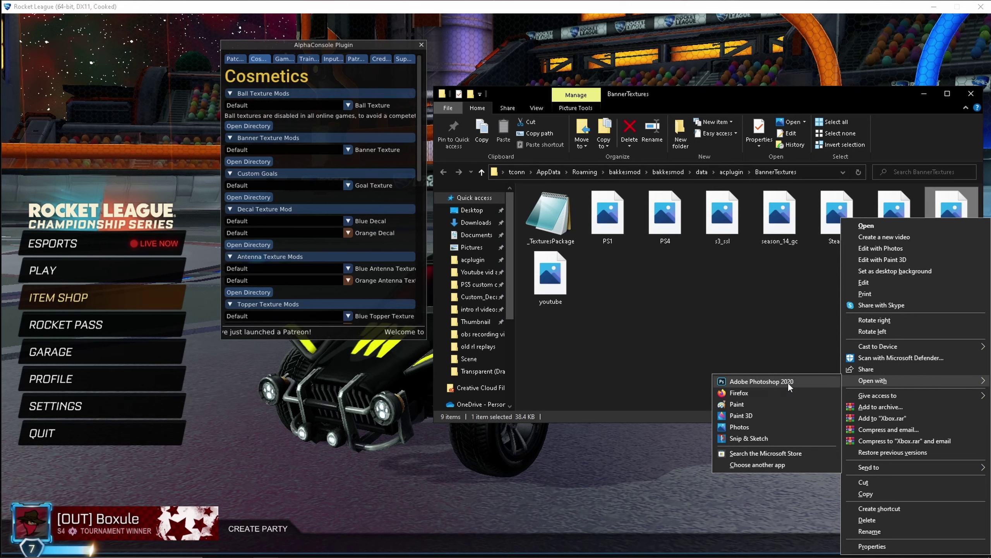
- Open Xbox.png in Photoshop 2020 and start a Franklin Gothic Demi text layer on the banner
{"action": "left_click", "coordinate": [788, 382]}
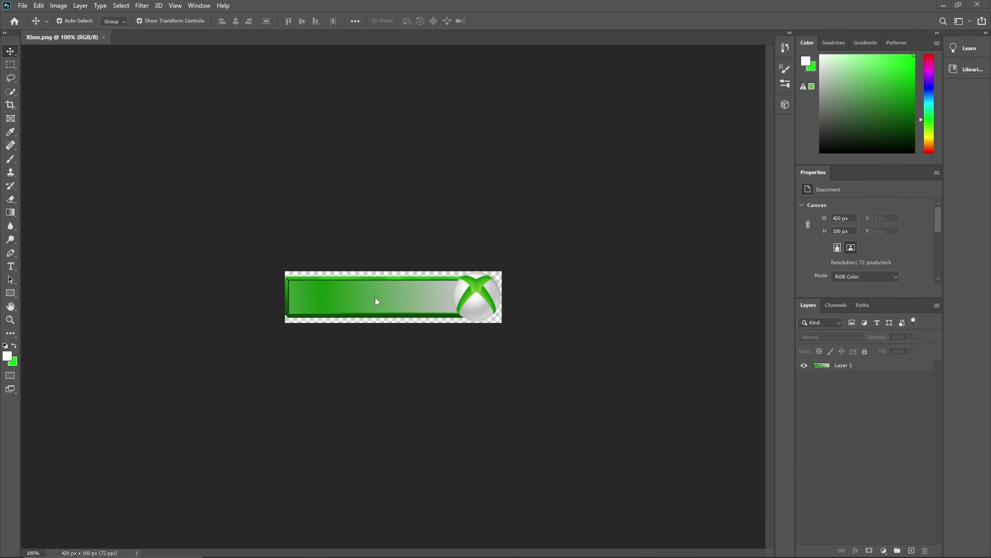
{"action": "scroll", "coordinate": [376, 300], "scroll_direction": "up", "scroll_amount": 3}
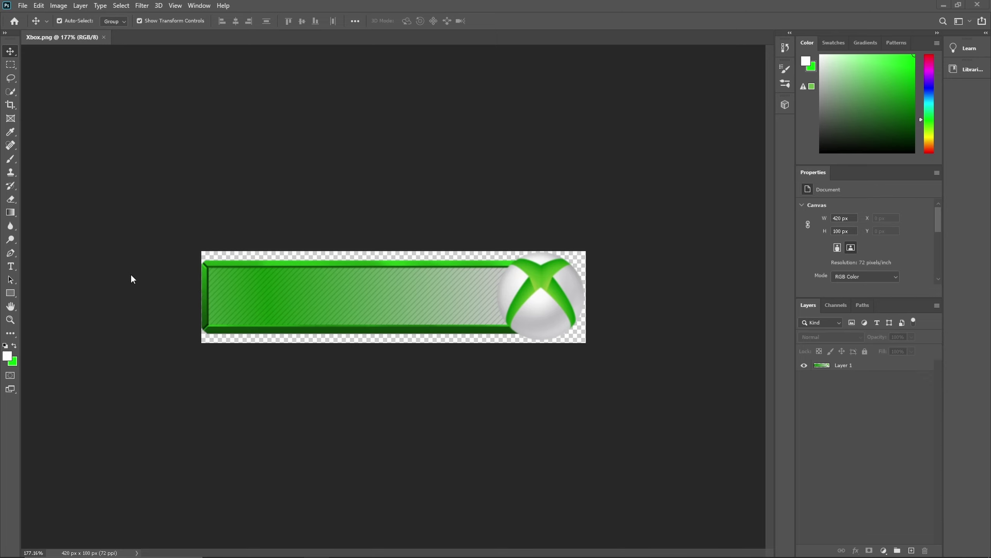
{"action": "key", "text": "t"}
{"action": "left_click", "coordinate": [226, 309]}
{"action": "left_click", "coordinate": [149, 20]}
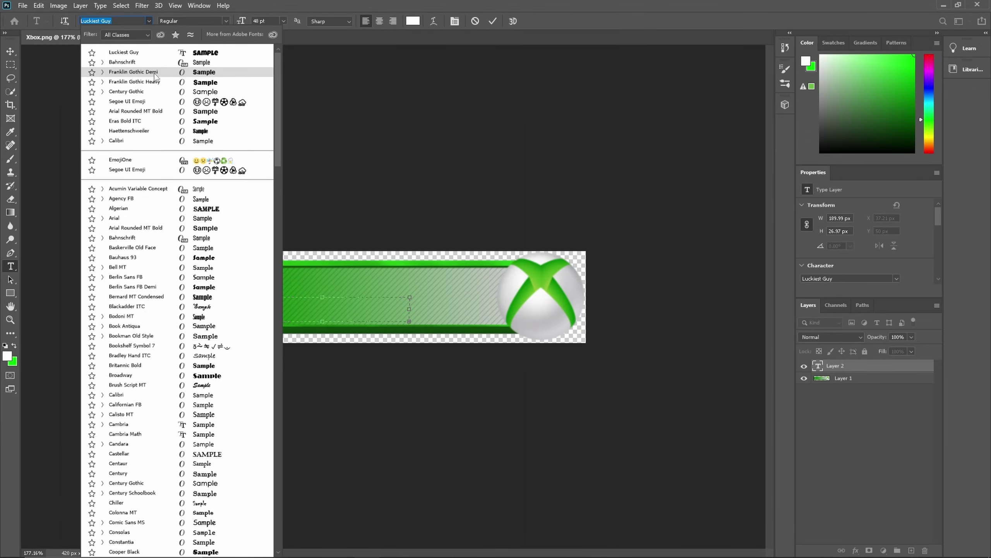
{"action": "left_click", "coordinate": [133, 72]}
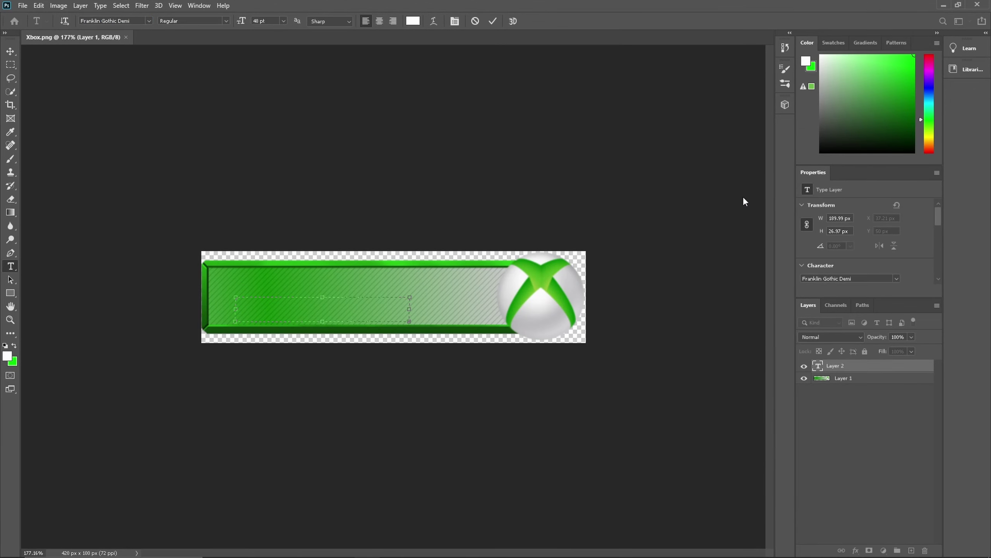
- Type and commit the text 'RLCS X MAJOR CHAMPION' at the left of the bar
{"action": "left_click_drag", "start_coordinate": [938, 221], "coordinate": [942, 236]}
{"action": "left_click", "coordinate": [257, 283]}
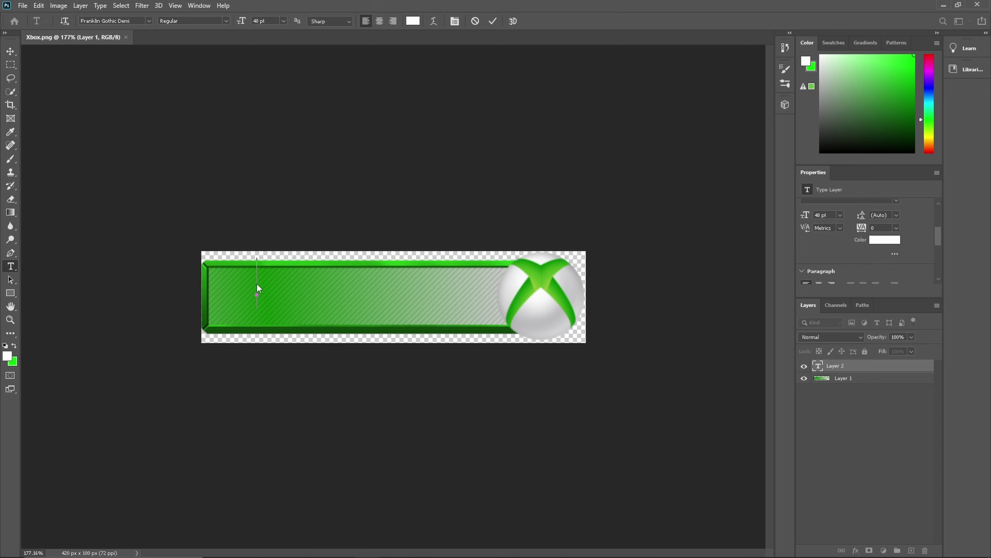
{"action": "type", "text": "RLCS X <"}
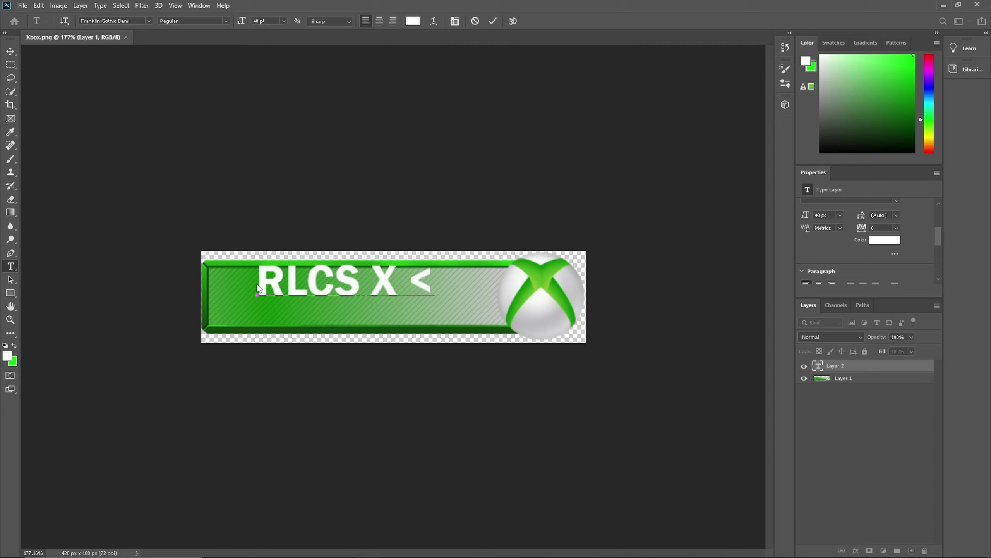
{"action": "key", "text": "BackSpace"}
{"action": "type", "text": "majo"}
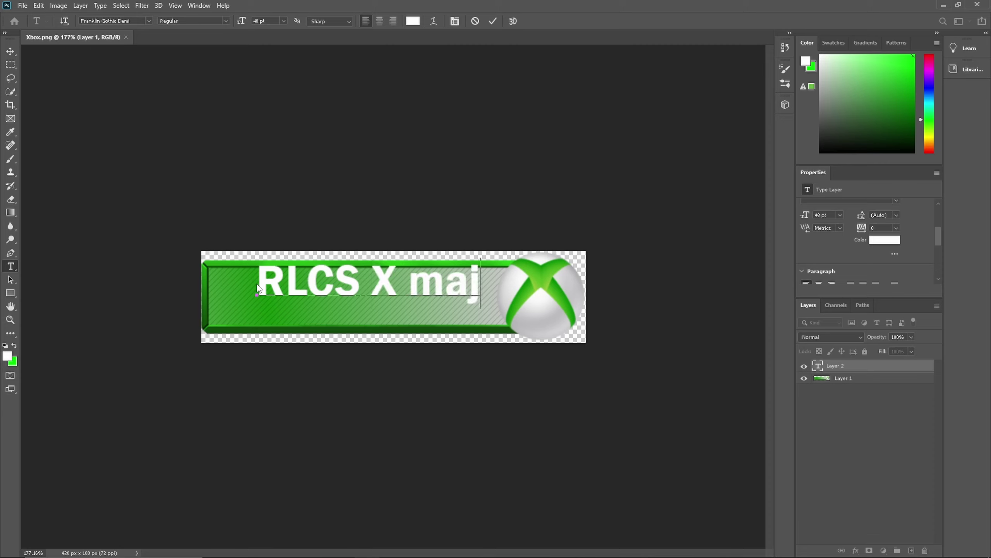
{"action": "key", "text": "BackSpace"}
{"action": "key", "text": "BackSpace"}
{"action": "key", "text": "BackSpace"}
{"action": "key", "text": "BackSpace"}
{"action": "key", "text": "BackSpace"}
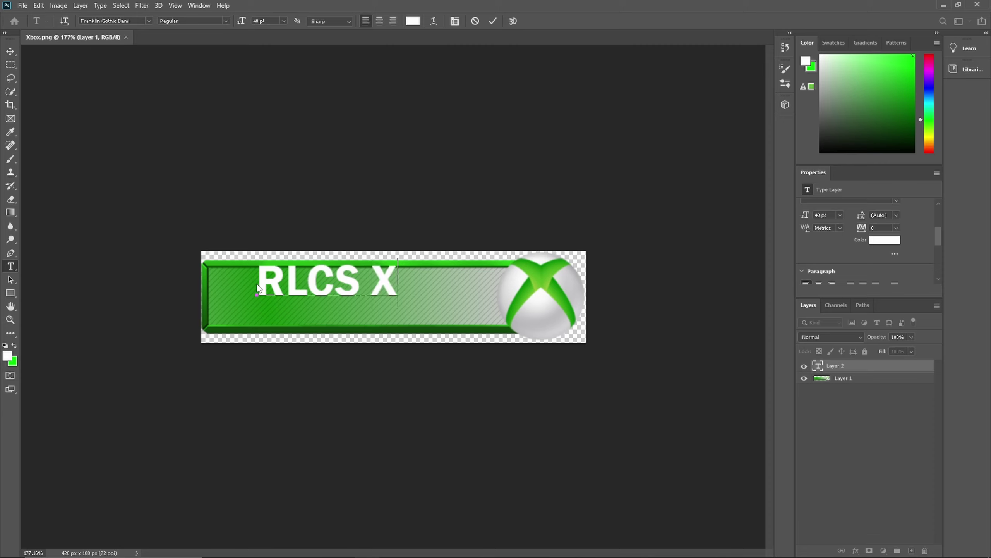
{"action": "type", "text": "MAJ"}
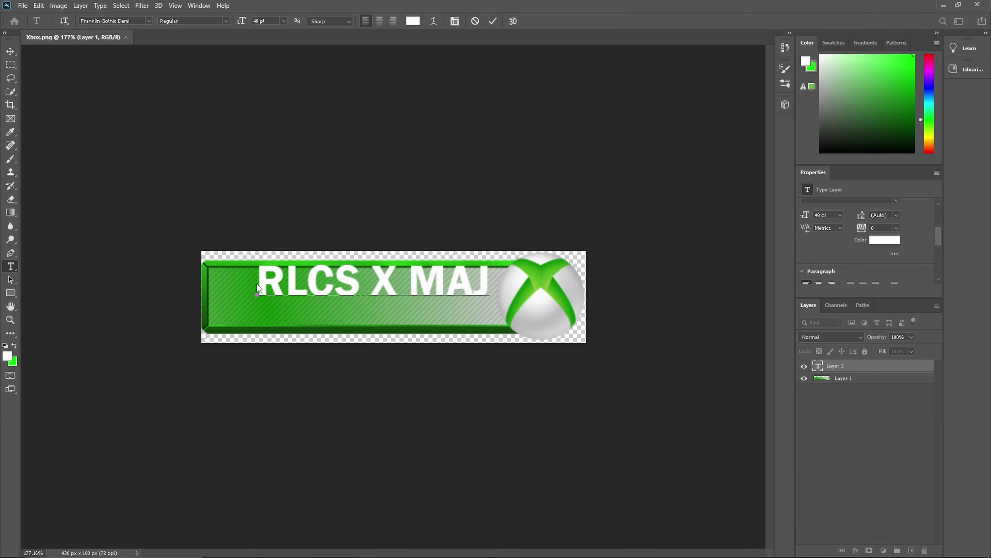
{"action": "type", "text": "OR C"}
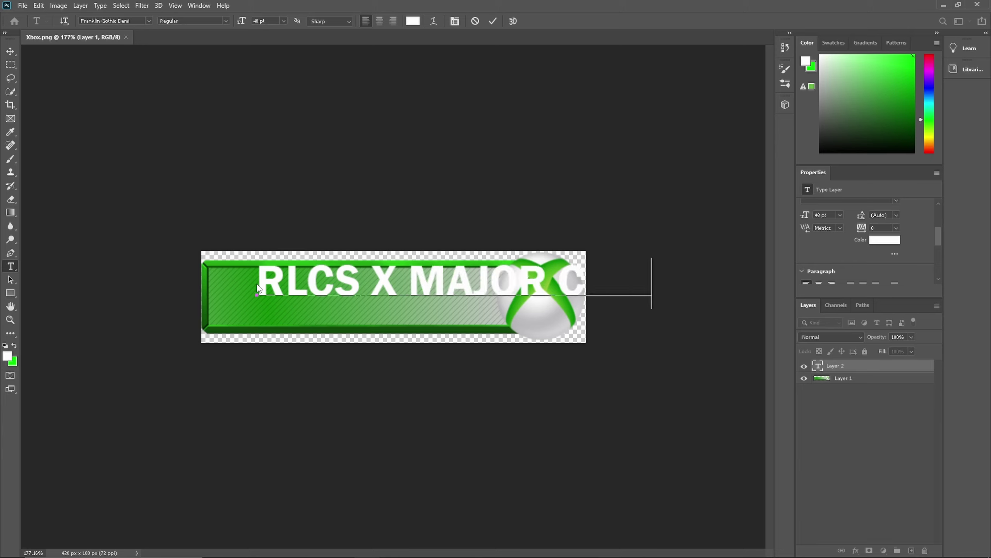
{"action": "type", "text": "HAMPIO"}
{"action": "left_click", "coordinate": [493, 21]}
- Move the title left and scale it down to fit inside the green bar
{"action": "left_click", "coordinate": [11, 52]}
{"action": "left_click_drag", "start_coordinate": [419, 276], "coordinate": [305, 284]}
{"action": "left_click_drag", "start_coordinate": [158, 273], "coordinate": [272, 305]}
{"action": "left_click_drag", "start_coordinate": [531, 297], "coordinate": [396, 308]}
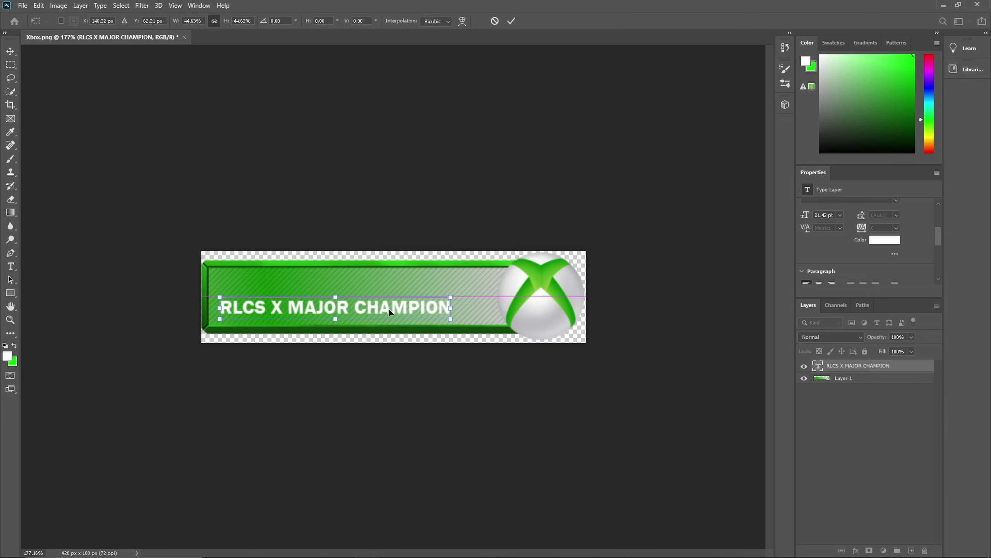
- Apply the resize, tighten the title's letter spacing to -25, and commit the text
{"action": "left_click", "coordinate": [11, 266]}
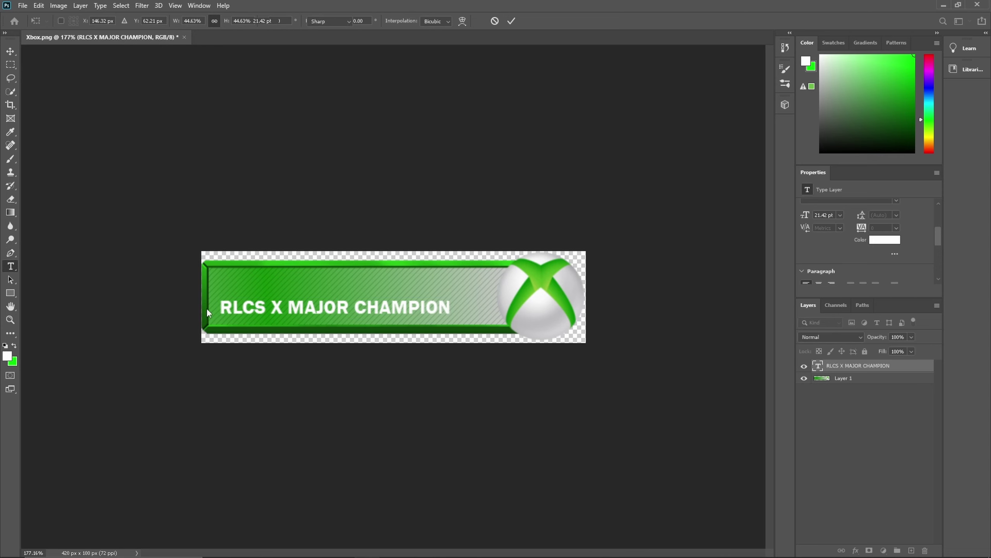
{"action": "left_click_drag", "start_coordinate": [221, 307], "coordinate": [470, 304]}
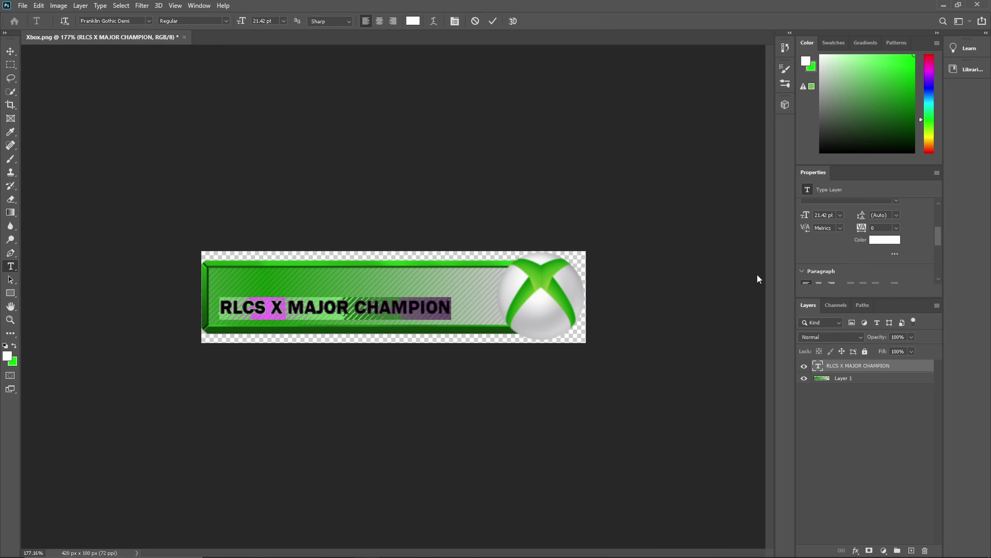
{"action": "left_click", "coordinate": [896, 228]}
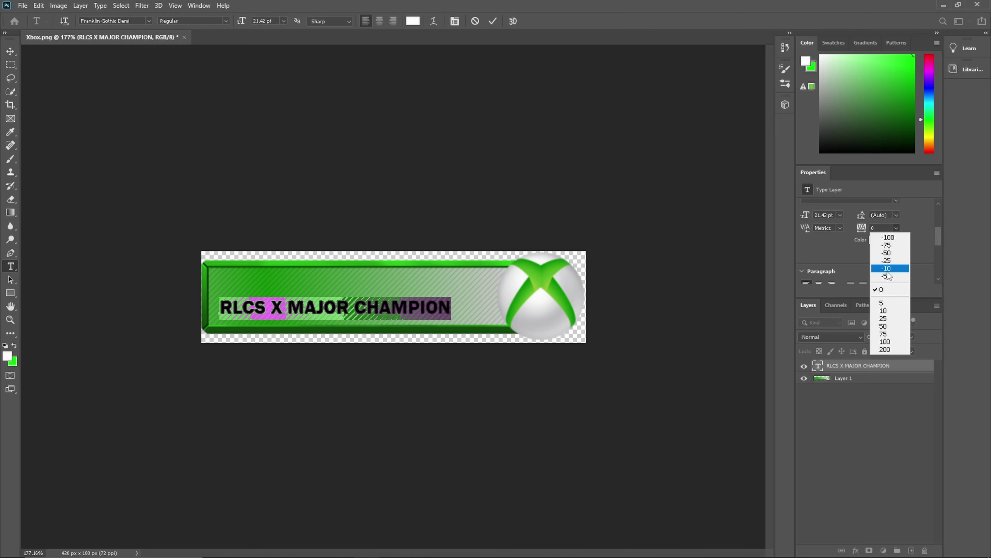
{"action": "left_click", "coordinate": [889, 261]}
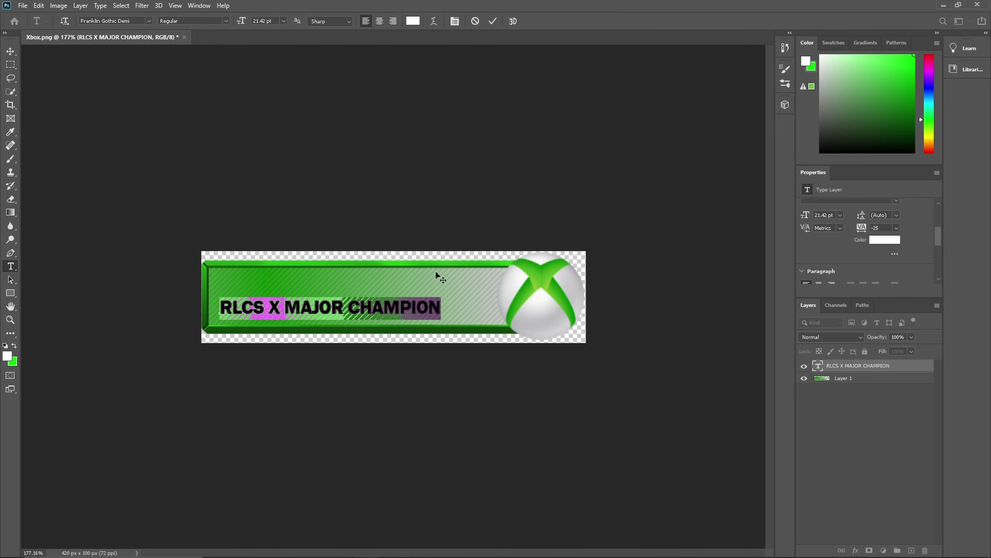
{"action": "left_click", "coordinate": [493, 22]}
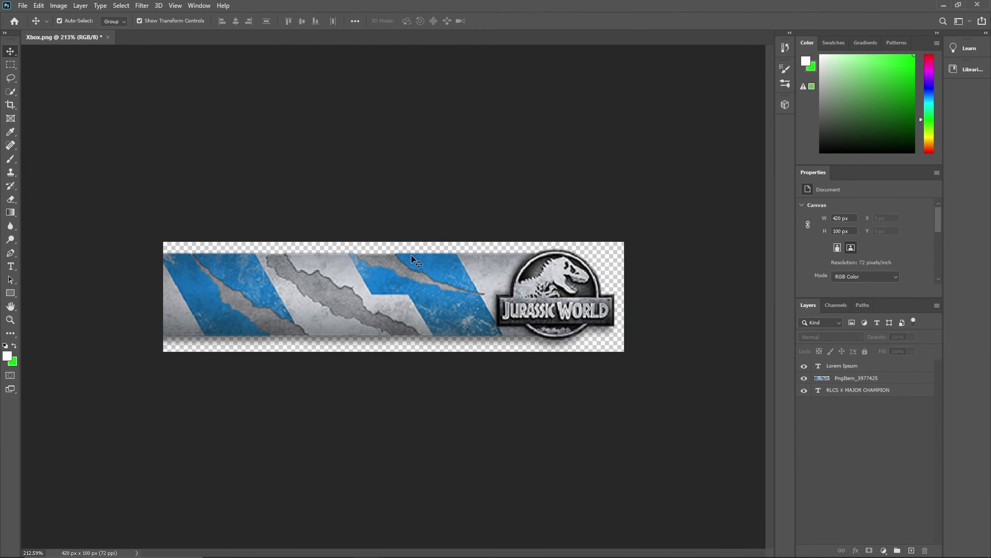
- Move the Jurassic World layer below the title and add layer style effects to the text
{"action": "left_click_drag", "start_coordinate": [855, 365], "coordinate": [839, 384]}
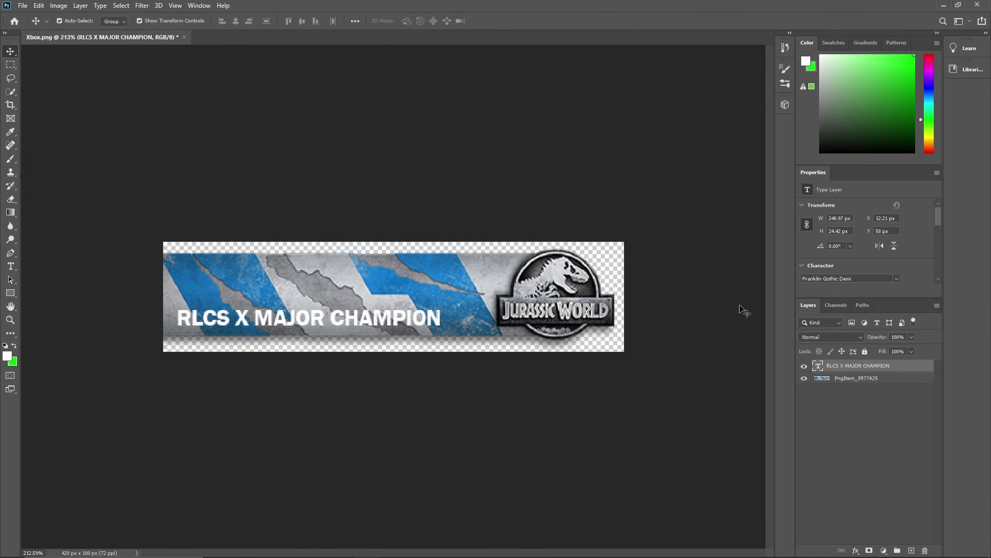
{"action": "left_click", "coordinate": [254, 320]}
{"action": "scroll", "coordinate": [354, 155], "scroll_direction": "up", "scroll_amount": 3}
{"action": "left_click", "coordinate": [855, 550]}
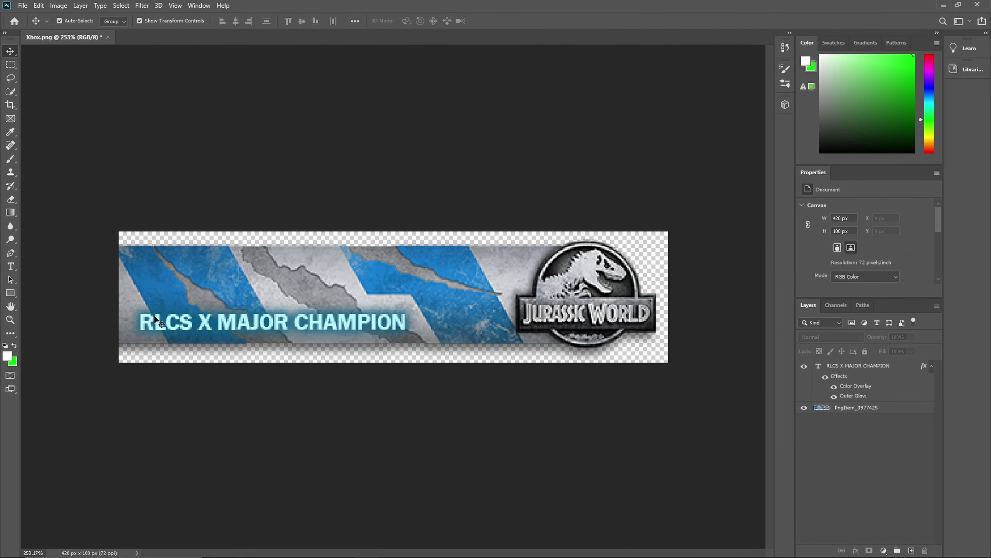
- Begin exporting the banner as a PNG and open the banner texture list
{"action": "left_click", "coordinate": [23, 6]}
{"action": "left_click", "coordinate": [199, 155]}
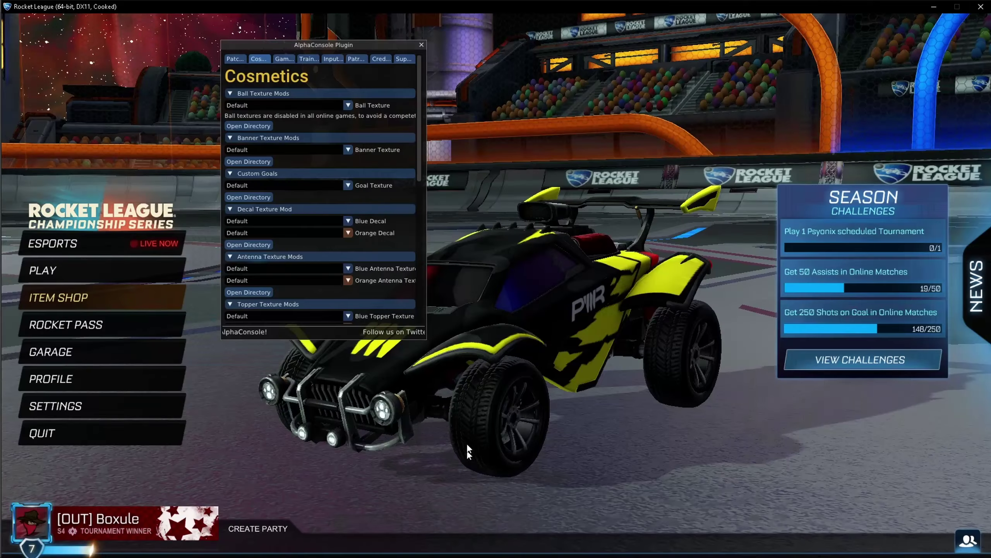
{"action": "left_click", "coordinate": [285, 150]}
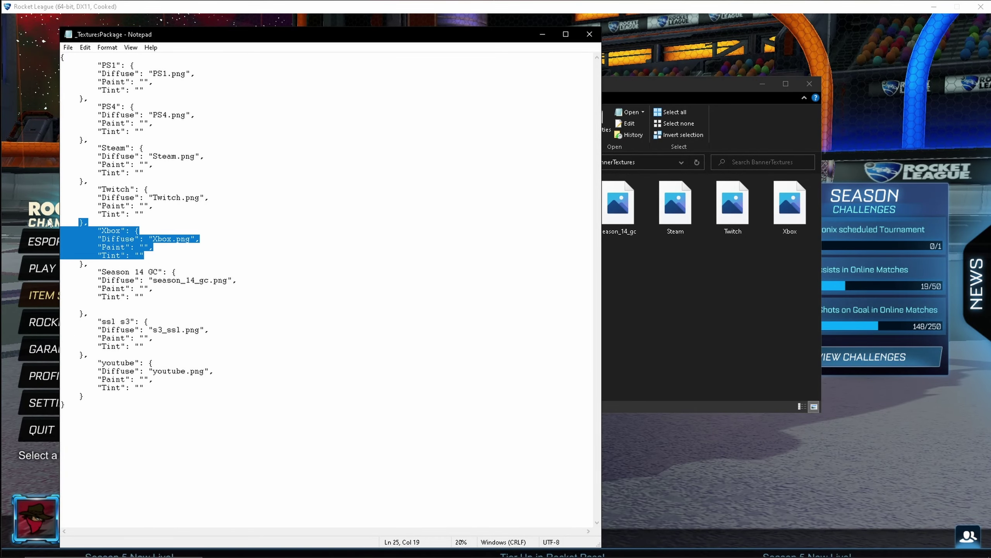
- Check the Xbox entry in the _TexturesPackage file, then return to the AlphaConsole plugin
{"action": "left_click", "coordinate": [81, 264]}
{"action": "left_click_drag", "start_coordinate": [101, 272], "coordinate": [141, 272]}
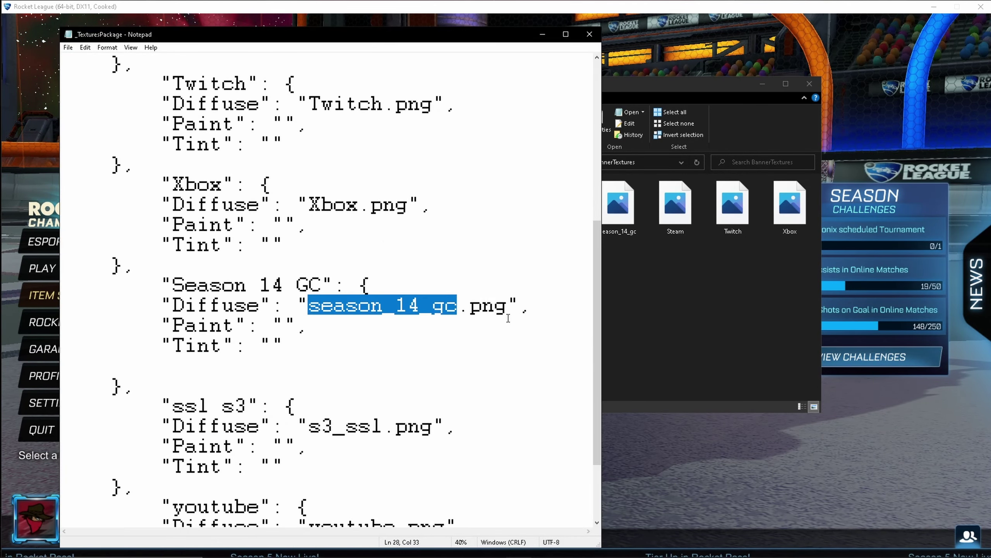
{"action": "key", "text": "ctrl+End"}
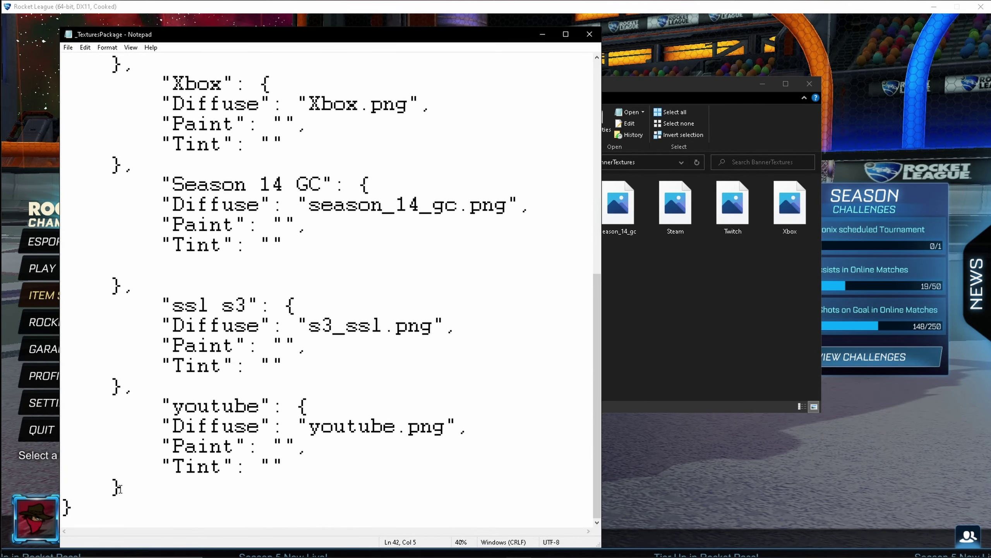
{"action": "key", "text": "ctrl+minus"}
{"action": "key", "text": "ctrl+minus"}
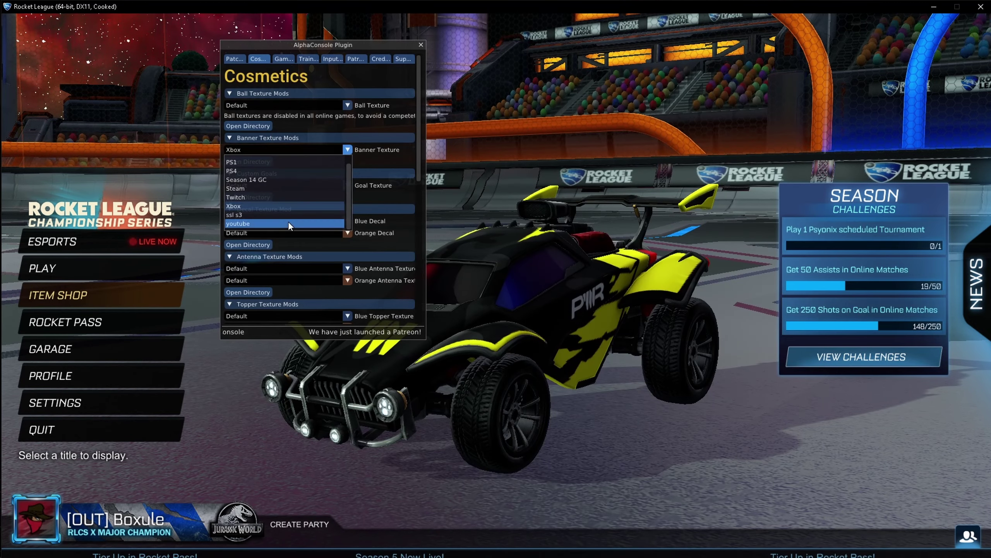
{"action": "key", "text": "F2"}
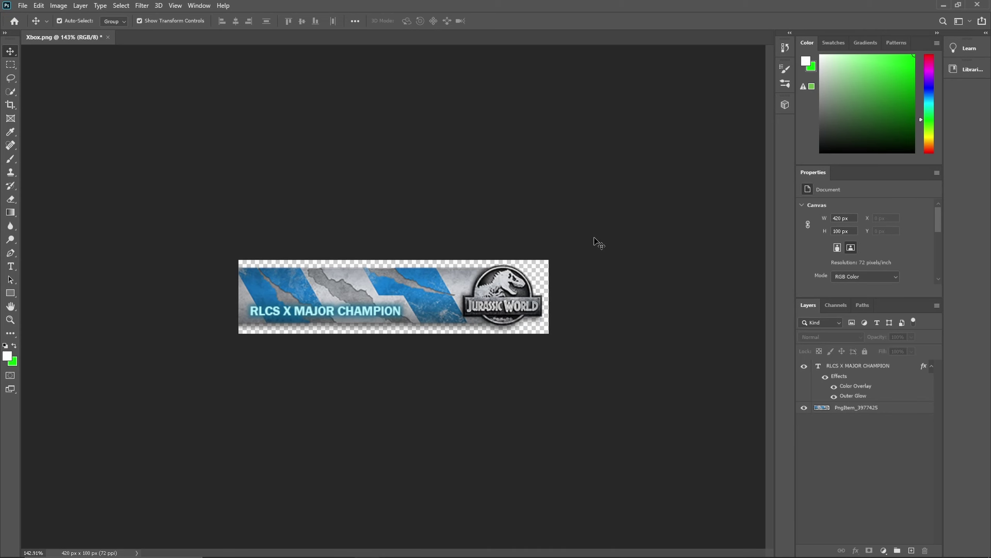
- Quick-export the glowing banner as a PNG from the File menu
{"action": "scroll", "coordinate": [236, 322], "scroll_direction": "up", "scroll_amount": 3}
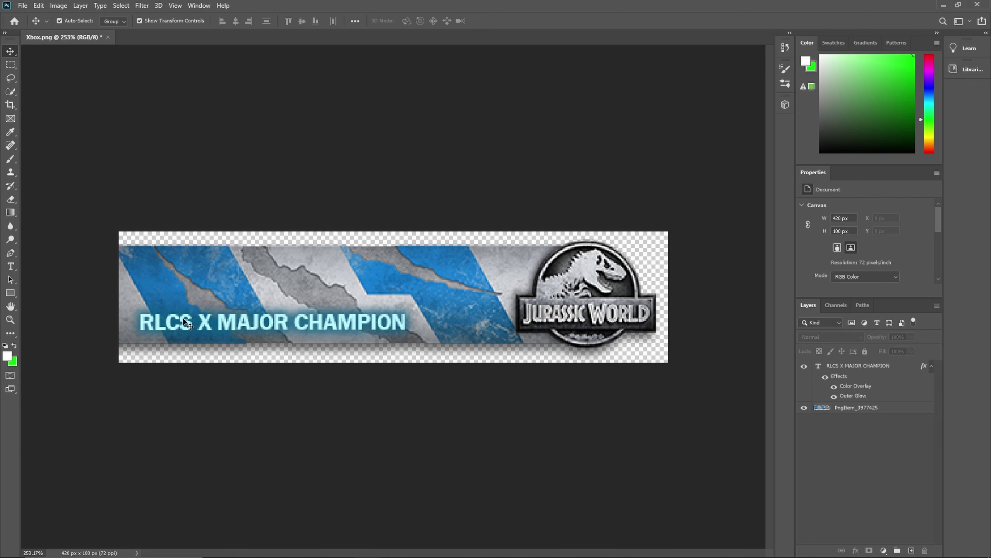
{"action": "scroll", "coordinate": [568, 227], "scroll_direction": "down", "scroll_amount": 3}
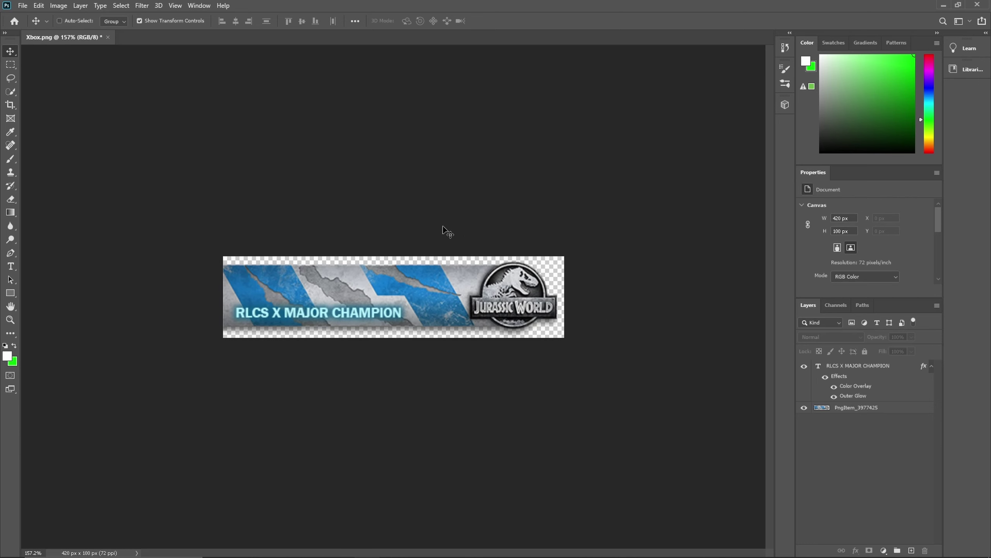
{"action": "left_click", "coordinate": [22, 5]}
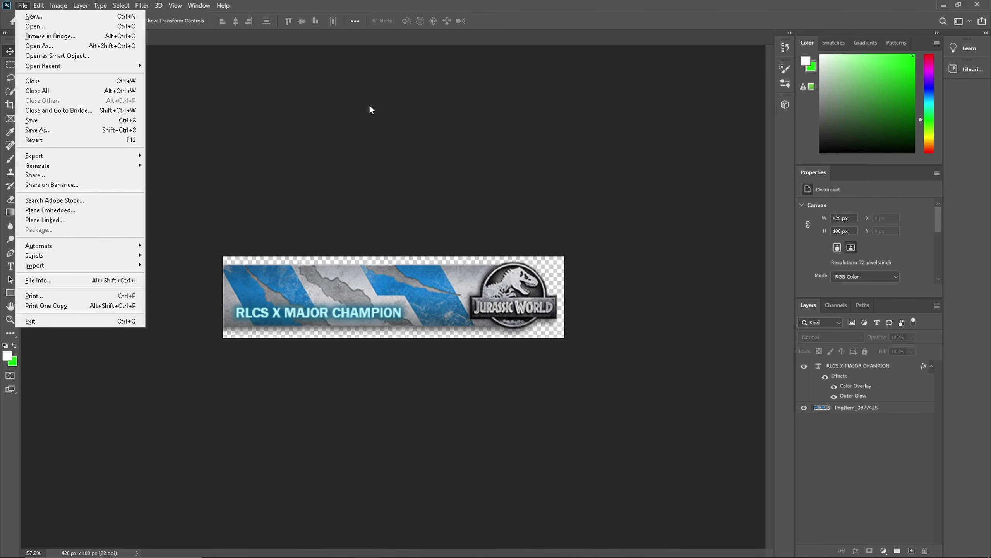
{"action": "left_click", "coordinate": [389, 120]}
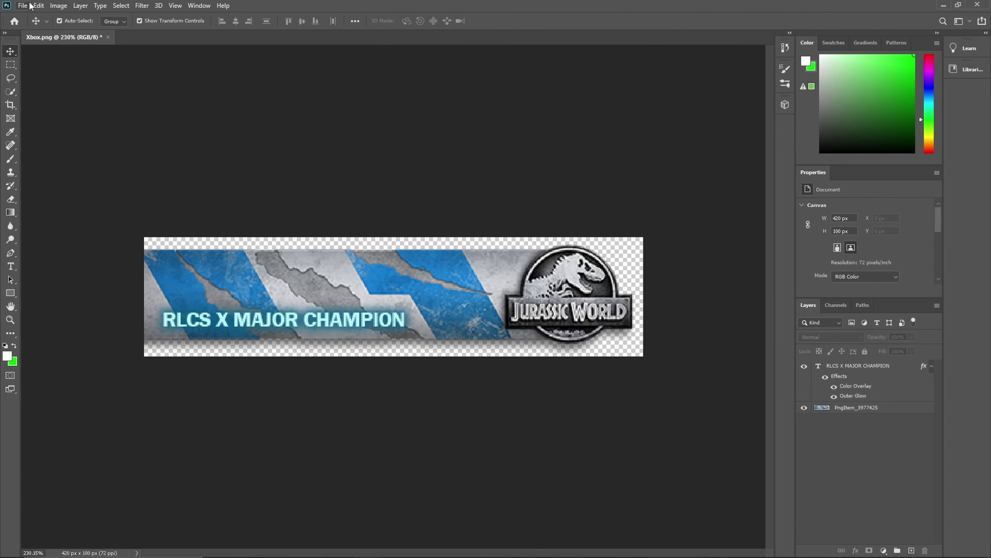
{"action": "left_click", "coordinate": [29, 6]}
{"action": "mouse_move", "coordinate": [124, 156]}
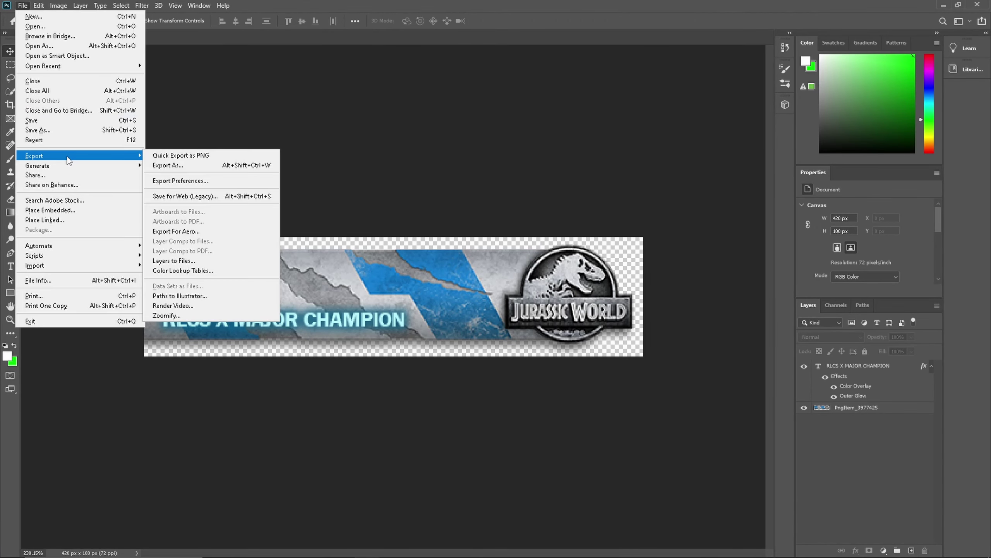
{"action": "left_click", "coordinate": [156, 155]}
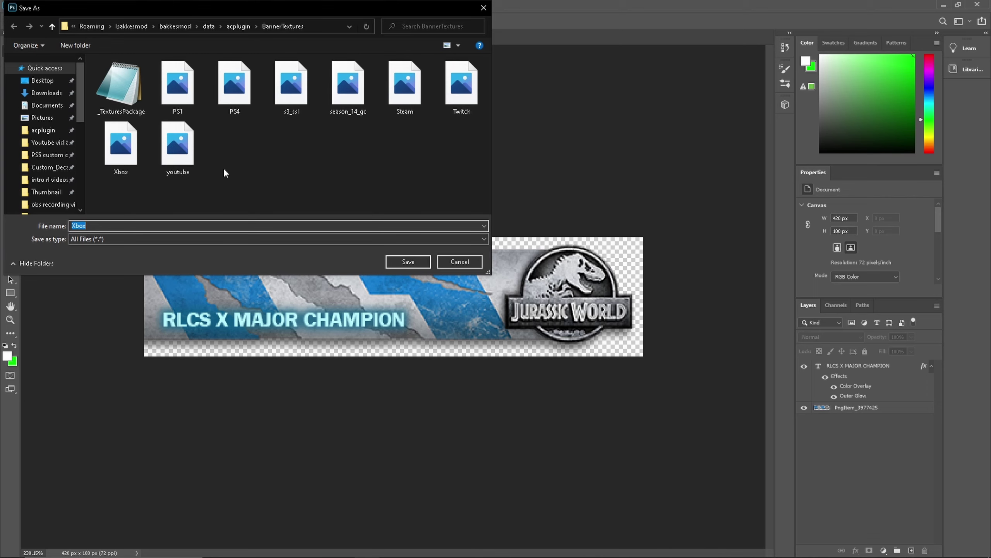
- Overwrite Xbox.png in BannerTextures and return to Rocket League
{"action": "left_click", "coordinate": [121, 158]}
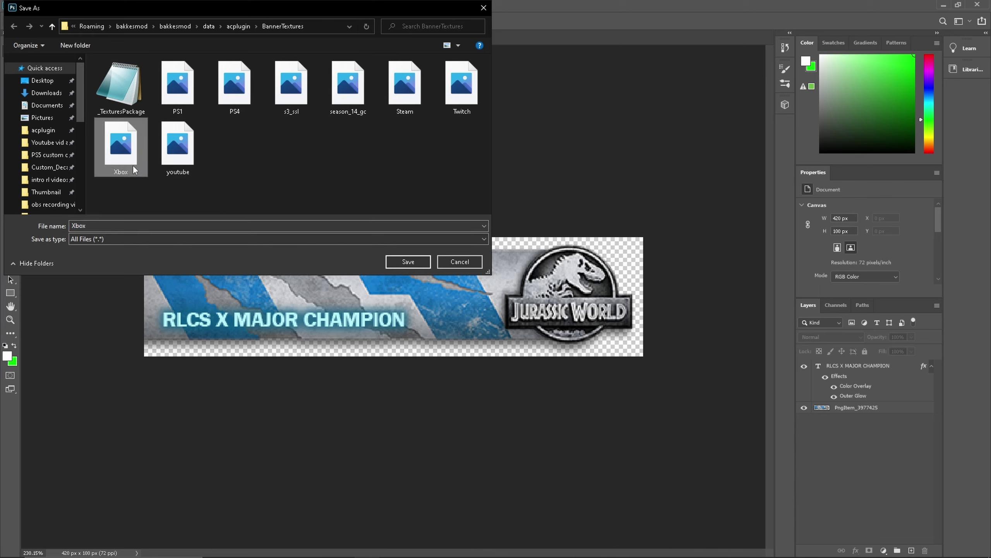
{"action": "left_click", "coordinate": [400, 264]}
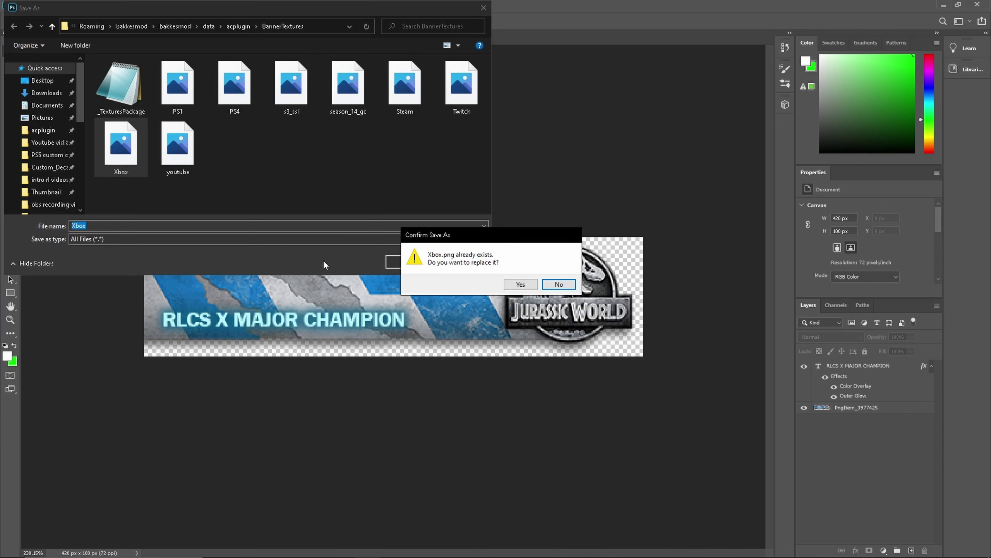
{"action": "left_click", "coordinate": [515, 284]}
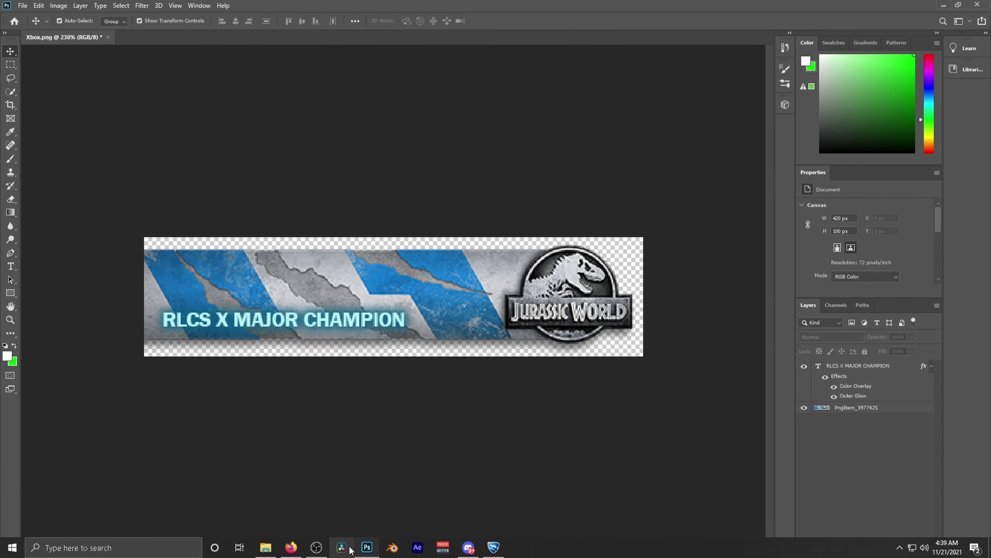
{"action": "left_click", "coordinate": [488, 545]}
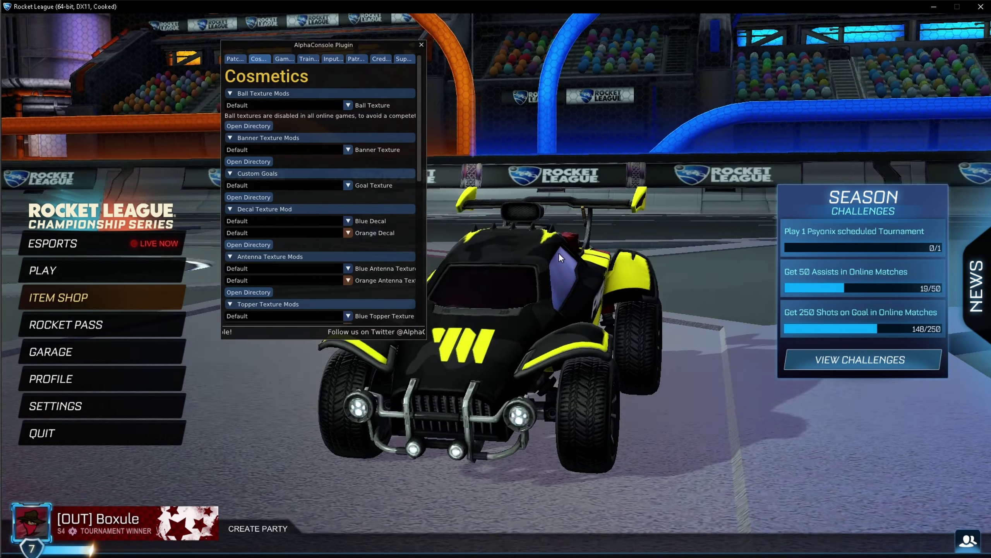